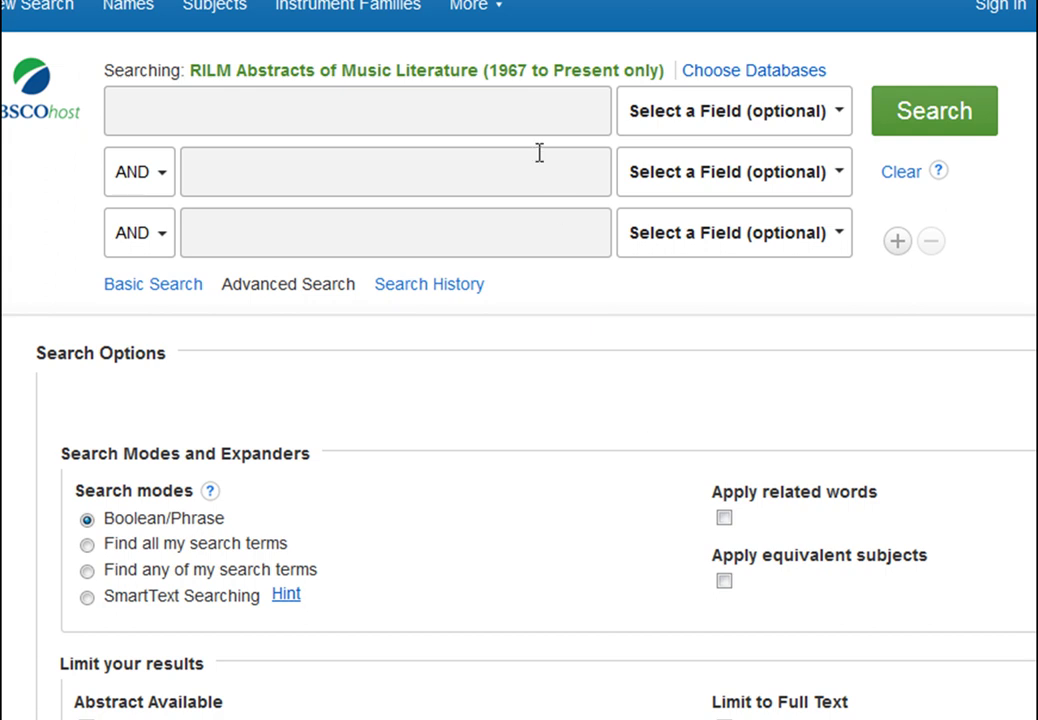
- Search RILM for 'carpal tunnel syndrome', browse the 35 results, and select the query text
{"action": "left_click", "coordinate": [530, 106]}
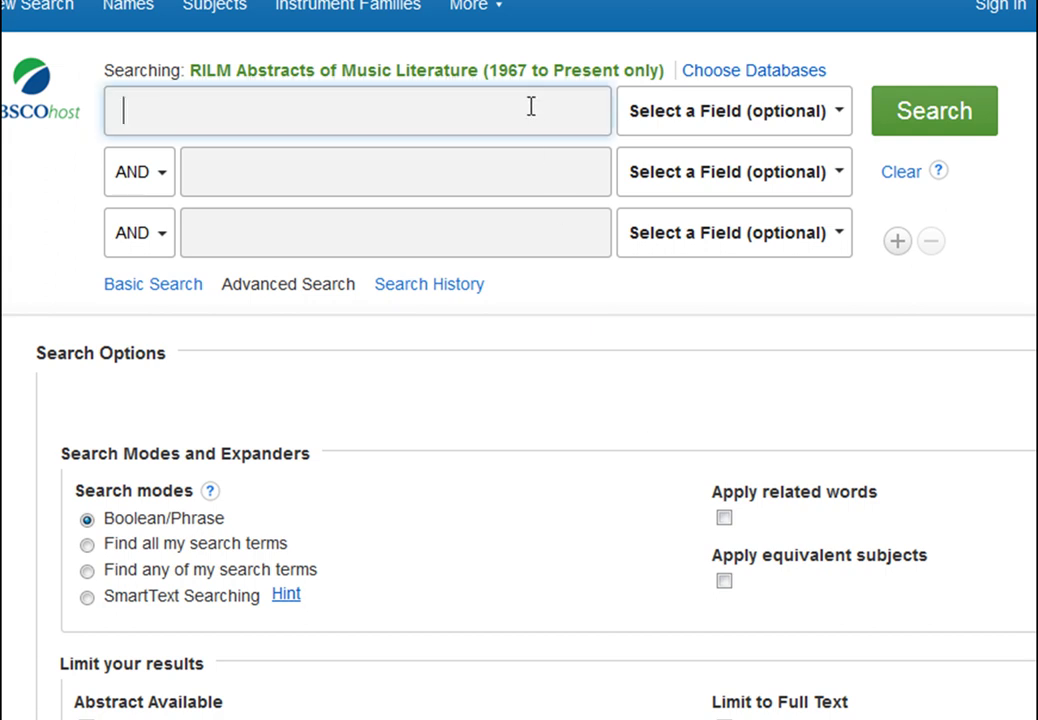
{"action": "type", "text": "carpal tunnel syndrome"}
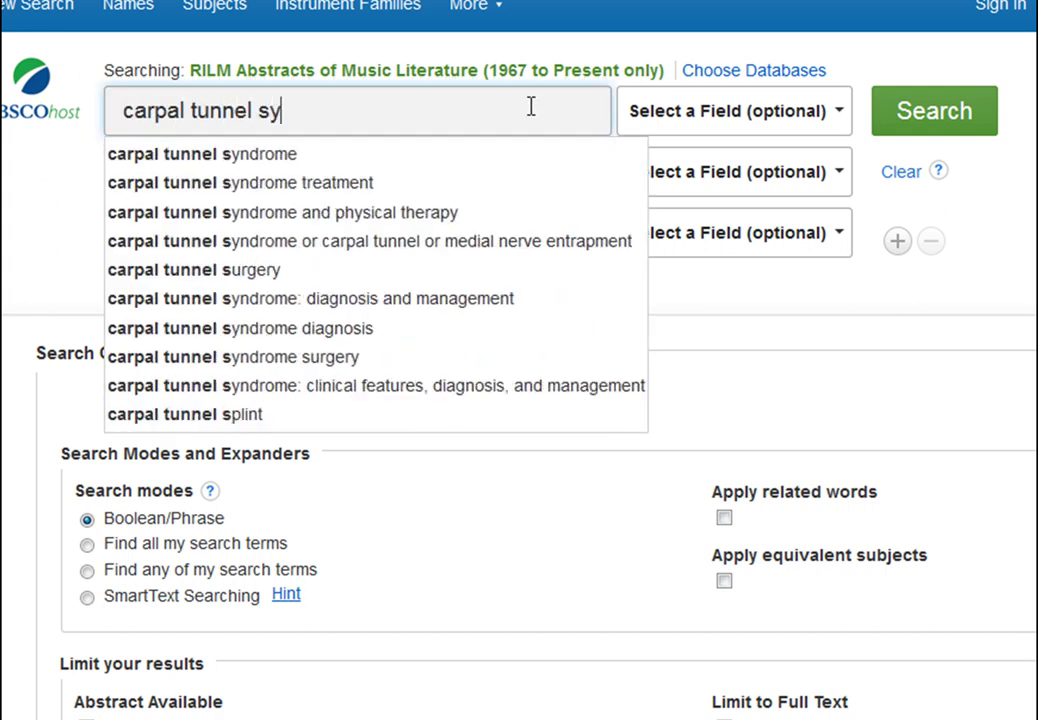
{"action": "left_click", "coordinate": [931, 109]}
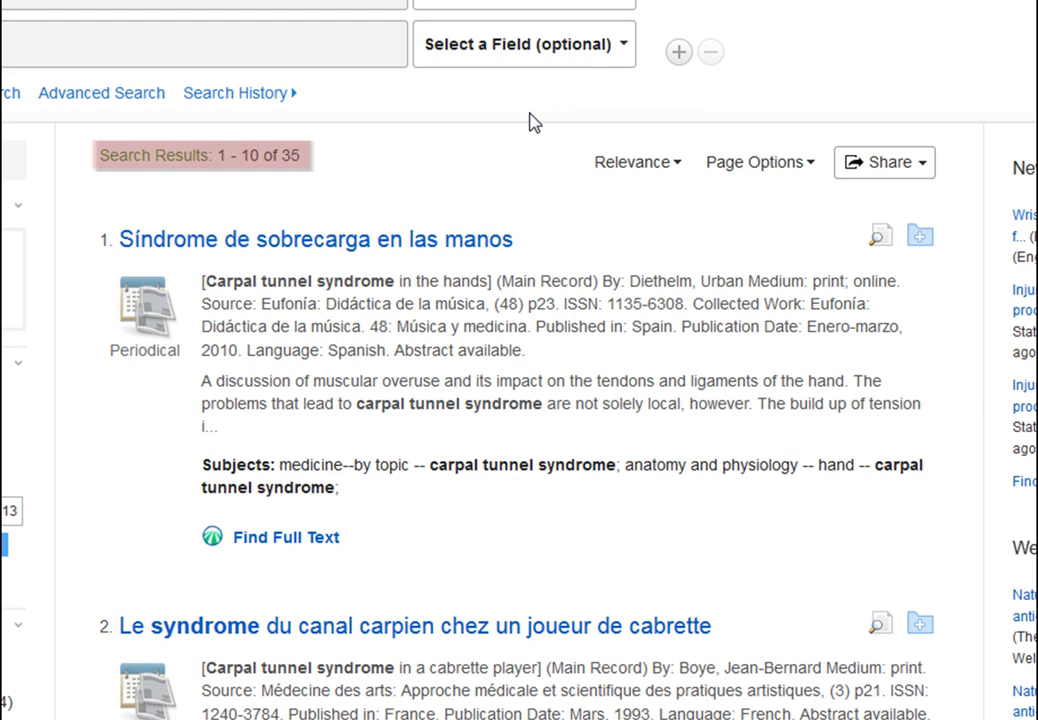
{"action": "scroll", "coordinate": [614, 165], "scroll_direction": "down", "scroll_amount": 5}
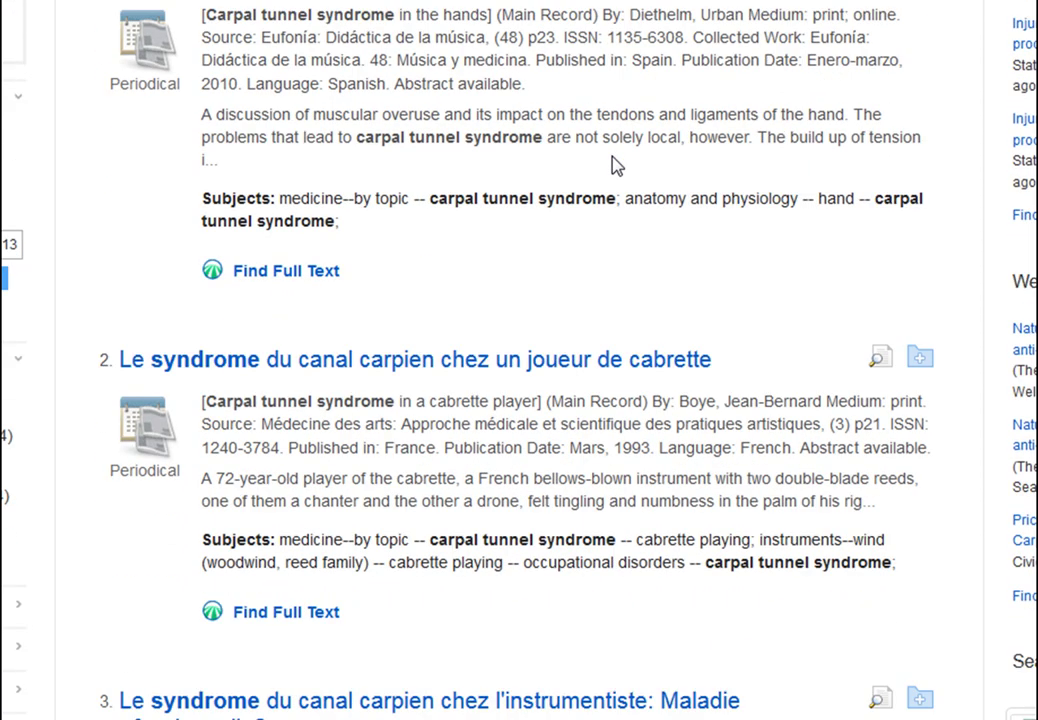
{"action": "scroll", "coordinate": [614, 165], "scroll_direction": "down", "scroll_amount": 4}
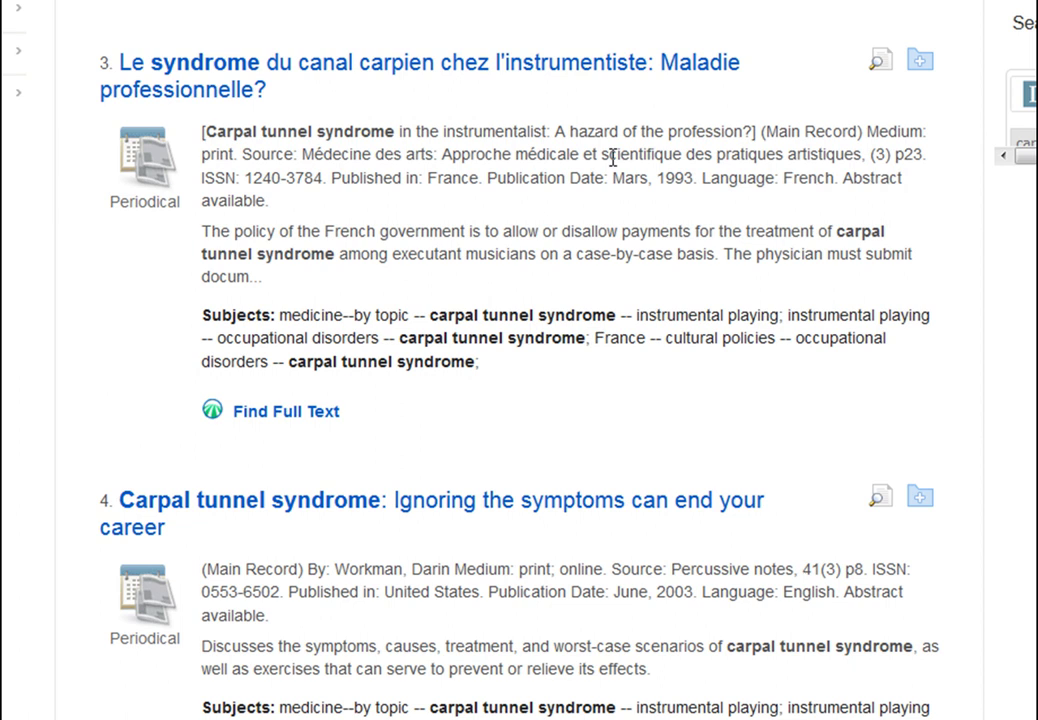
{"action": "scroll", "coordinate": [612, 160], "scroll_direction": "up", "scroll_amount": 10}
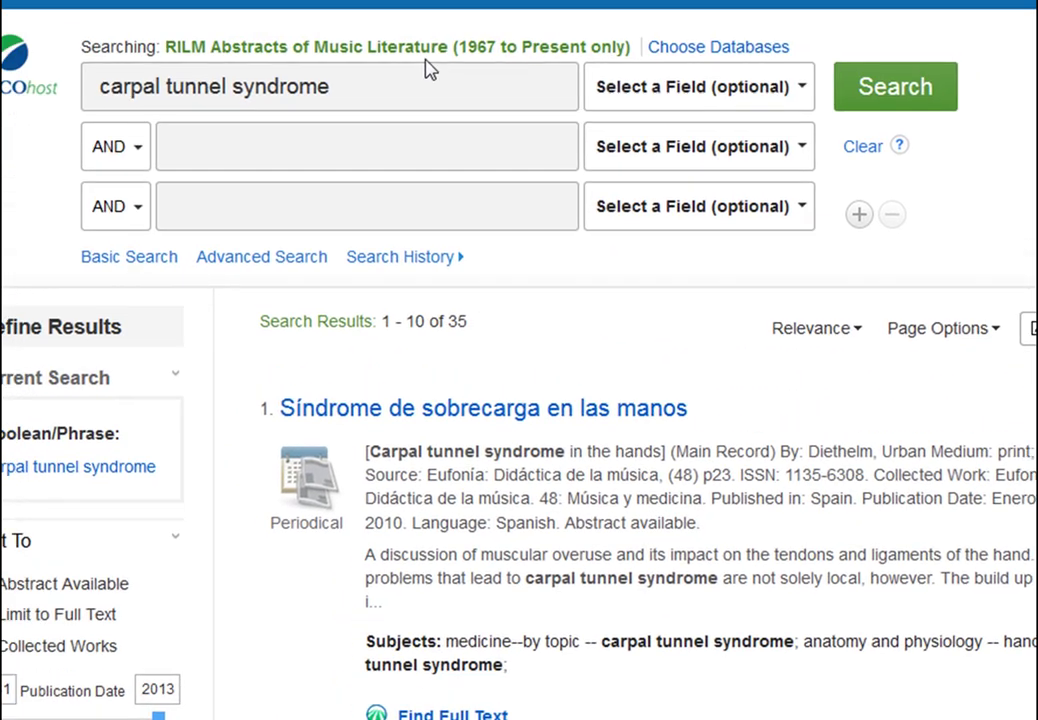
{"action": "left_click_drag", "start_coordinate": [345, 86], "coordinate": [90, 86]}
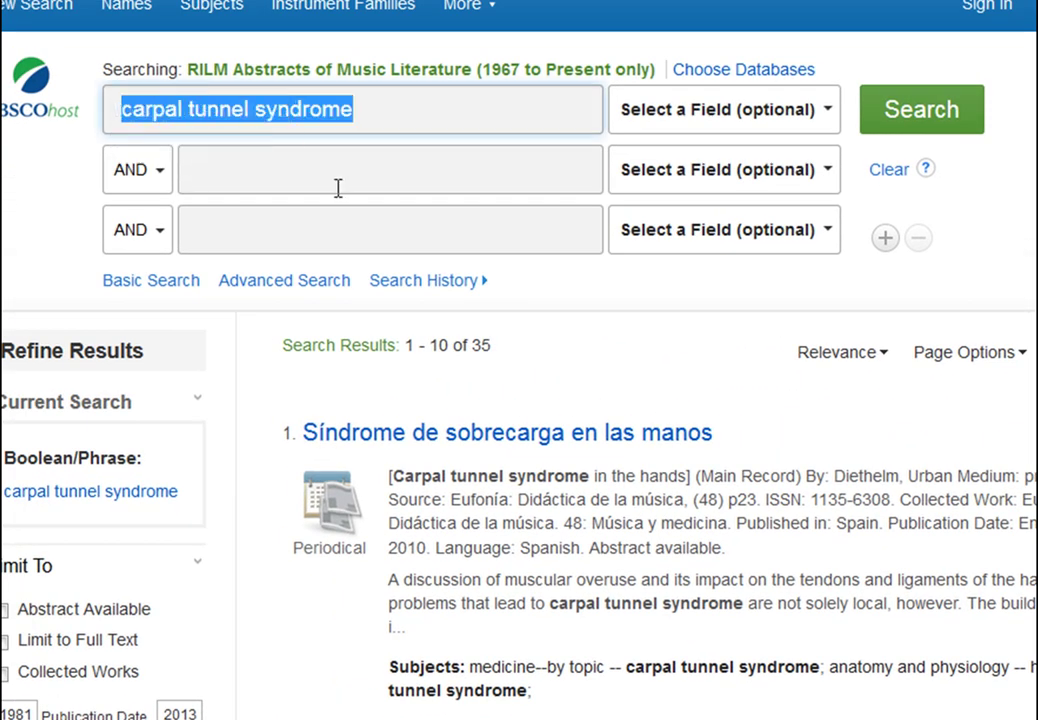
- Replace the query with 'cramps' and run it, returning 87 results
{"action": "key", "text": "BackSpace"}
{"action": "type", "text": "craps"}
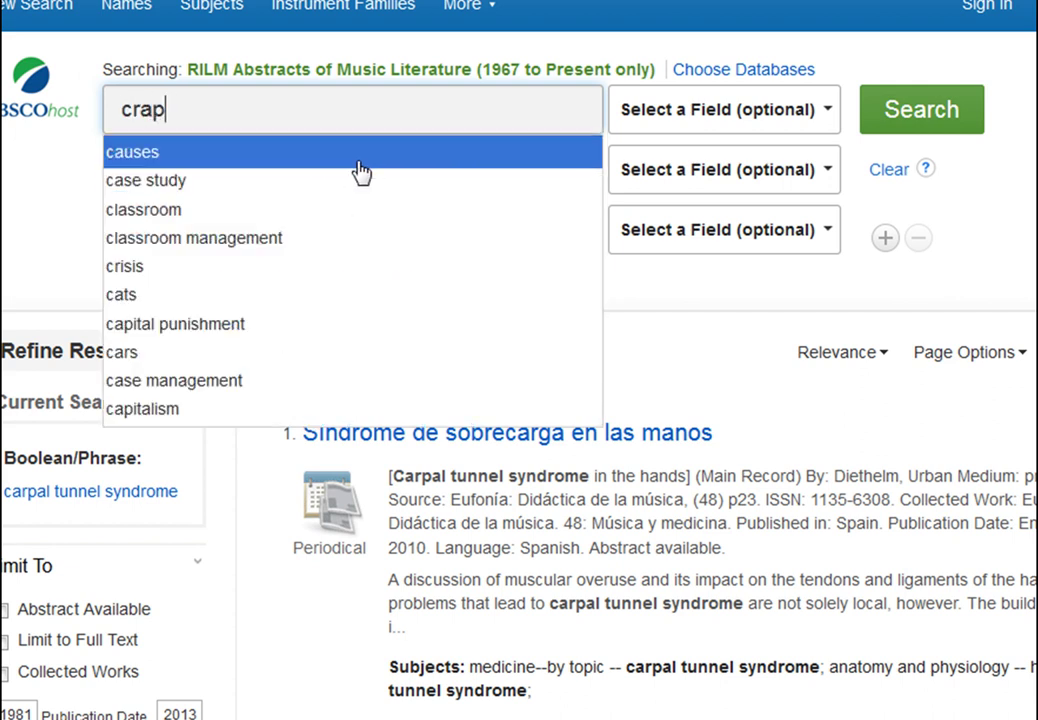
{"action": "key", "text": "BackSpace"}
{"action": "key", "text": "BackSpace"}
{"action": "type", "text": "mps"}
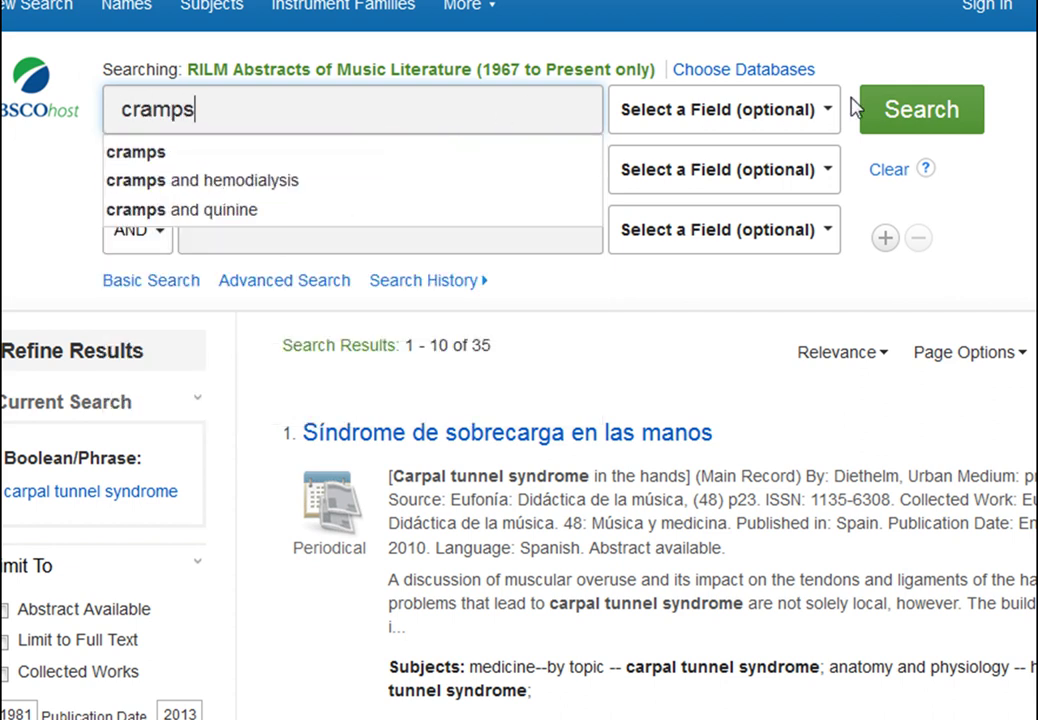
{"action": "left_click", "coordinate": [948, 109]}
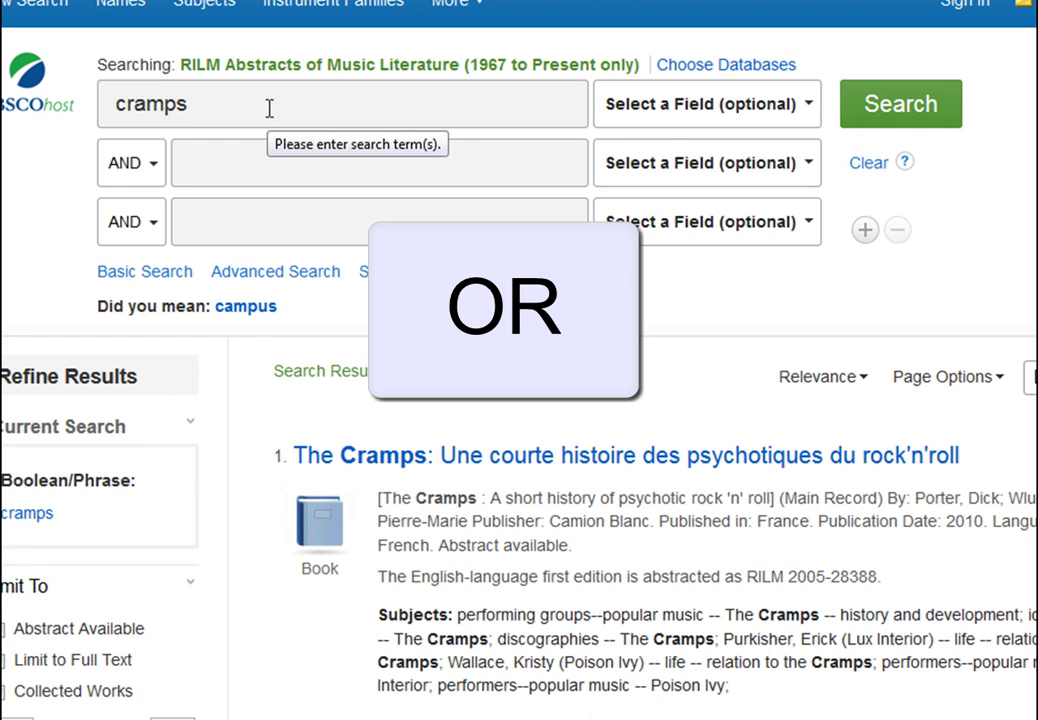
- Add 'carpal tunnel syndrome' as an OR second term and search, returning 122 results
{"action": "left_click", "coordinate": [141, 173]}
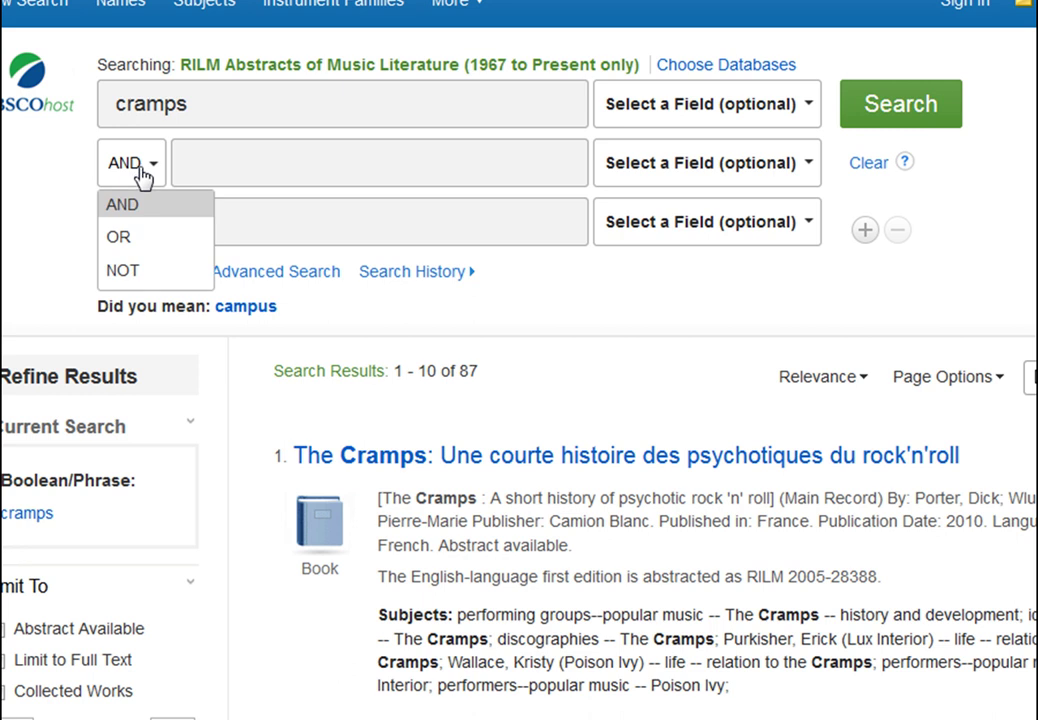
{"action": "left_click", "coordinate": [132, 236]}
{"action": "left_click", "coordinate": [248, 162]}
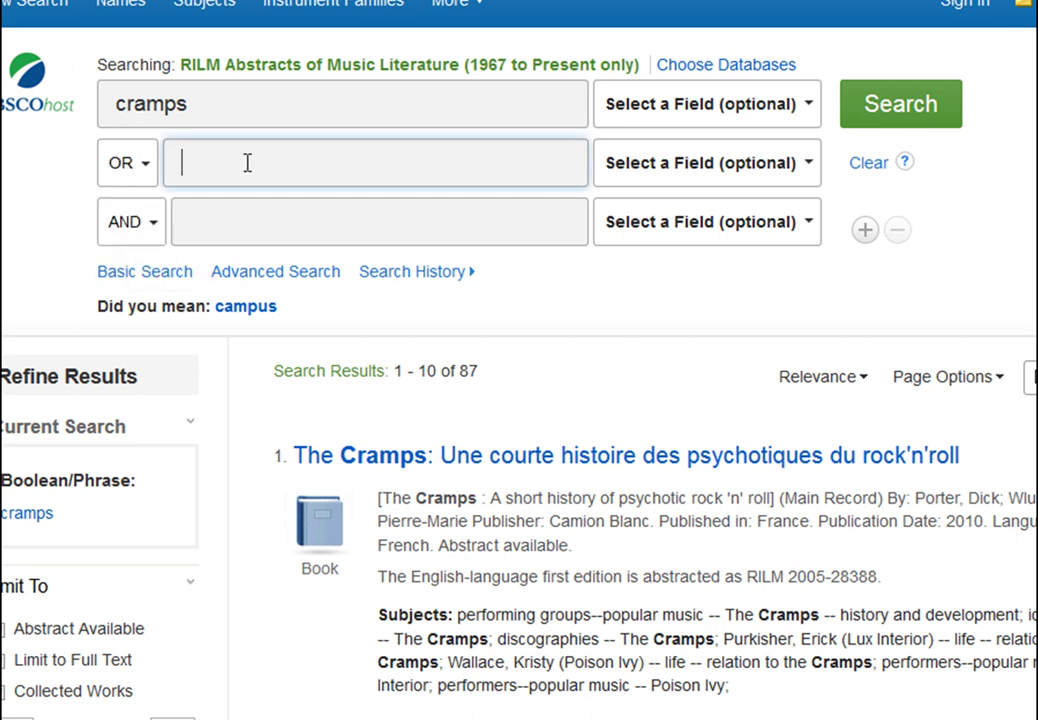
{"action": "type", "text": "car"}
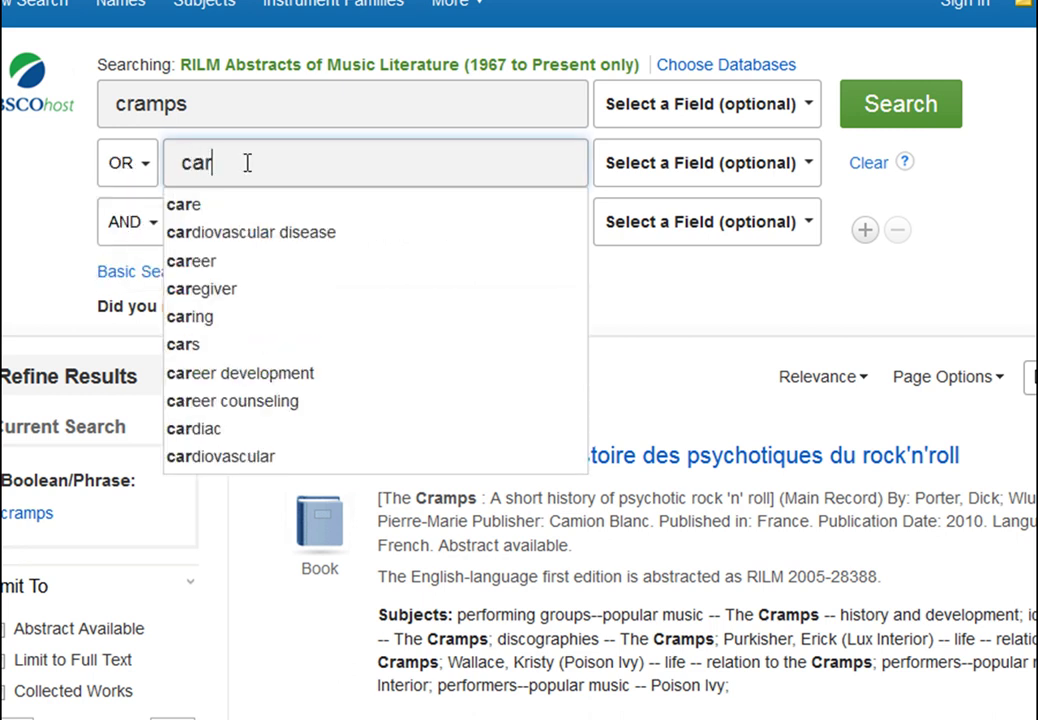
{"action": "type", "text": "pal tunnel syndrome"}
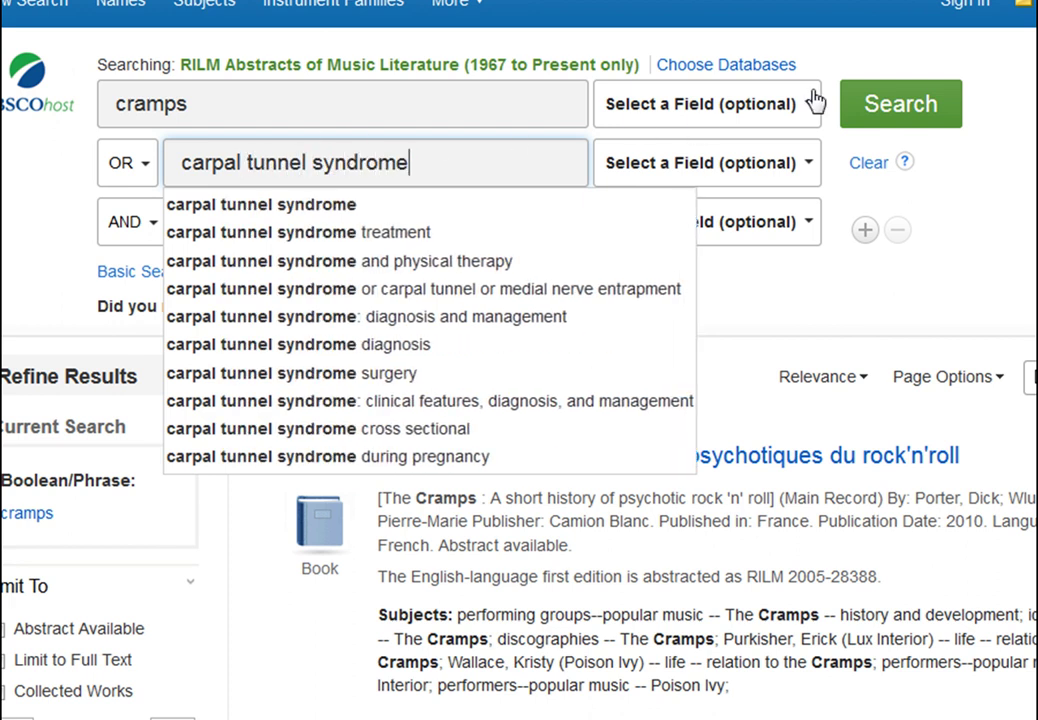
{"action": "left_click", "coordinate": [922, 108]}
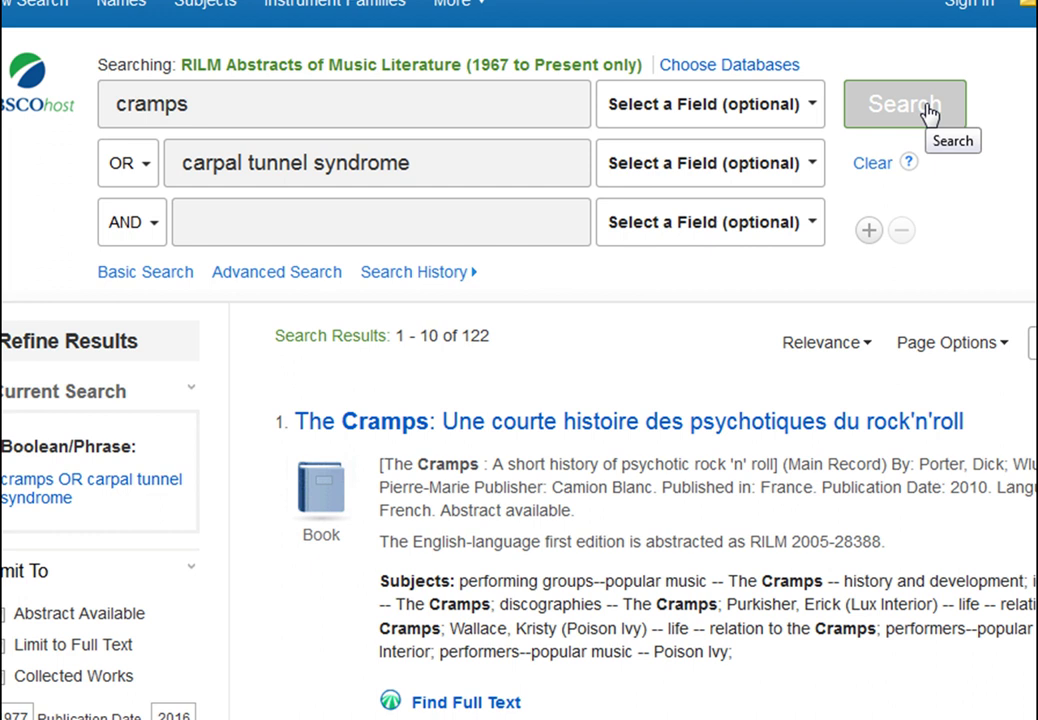
{"action": "left_click", "coordinate": [523, 108]}
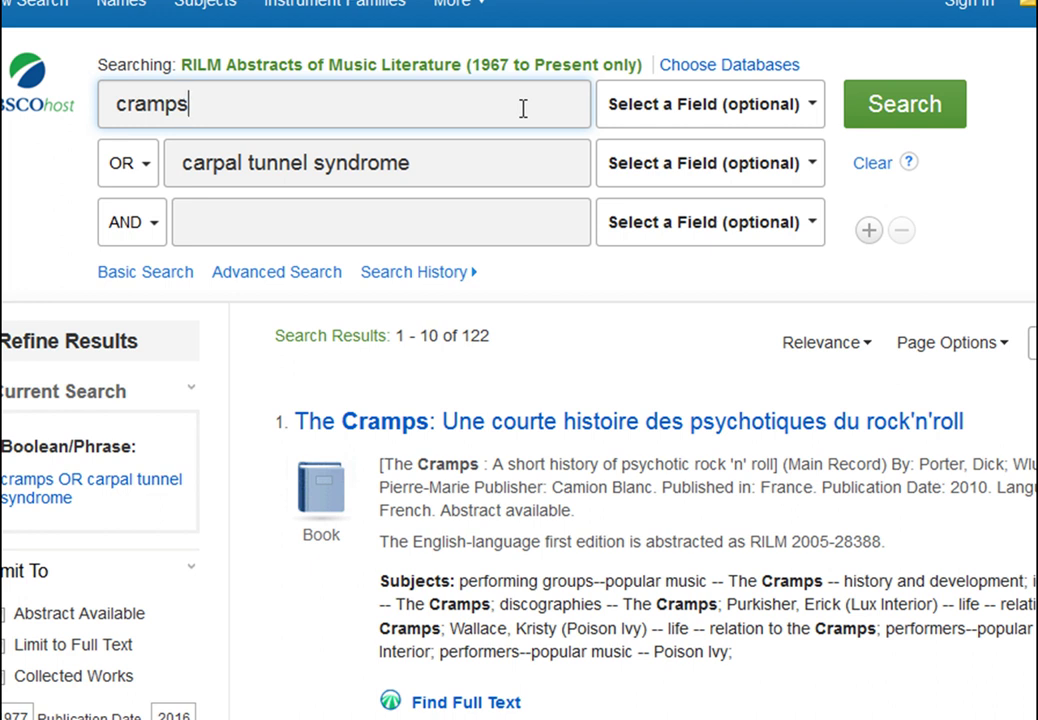
- Append 'OR carpal tunnel syndrome' after 'cramps' in the first search box
{"action": "type", "text": "OR"}
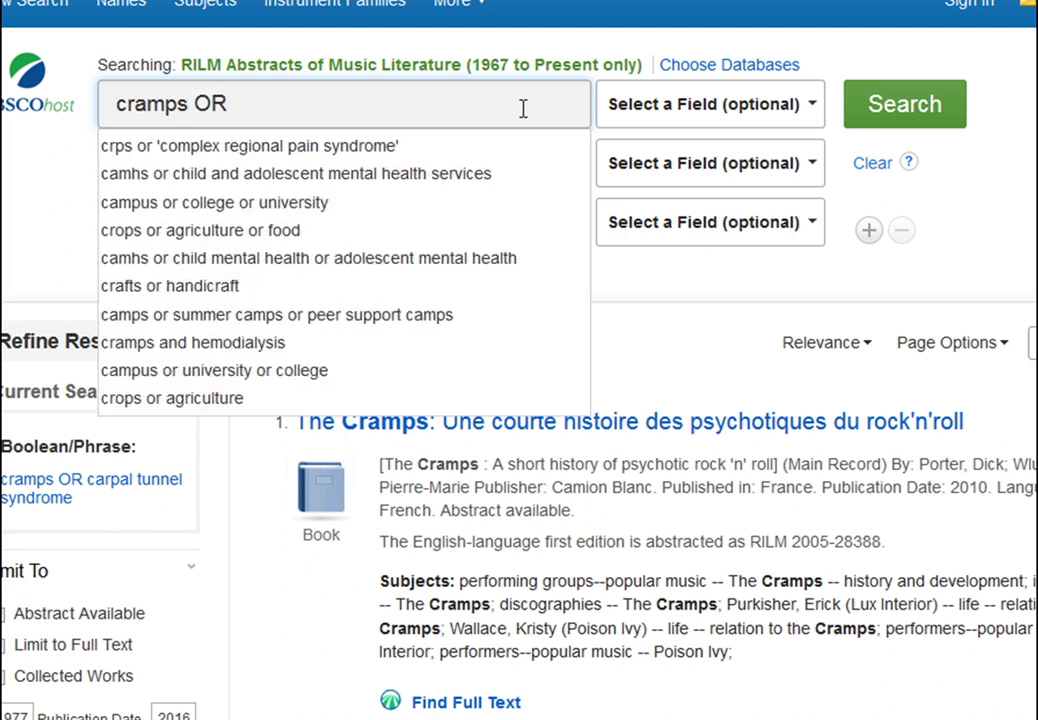
{"action": "type", "text": " carpal tunnel"}
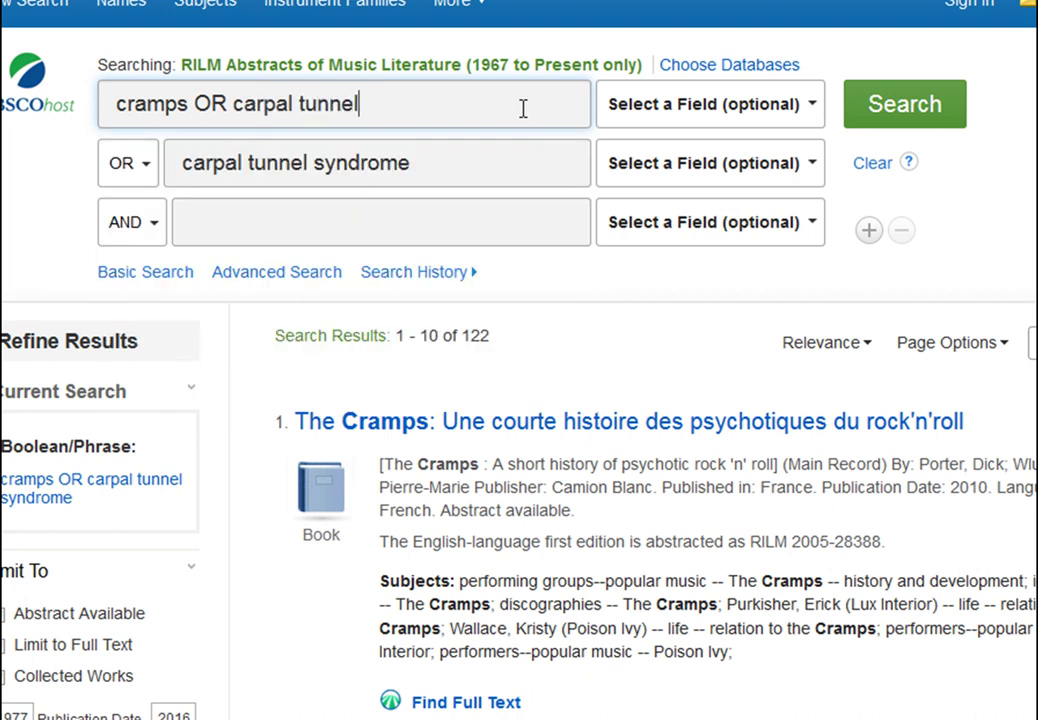
{"action": "type", "text": " syndrome"}
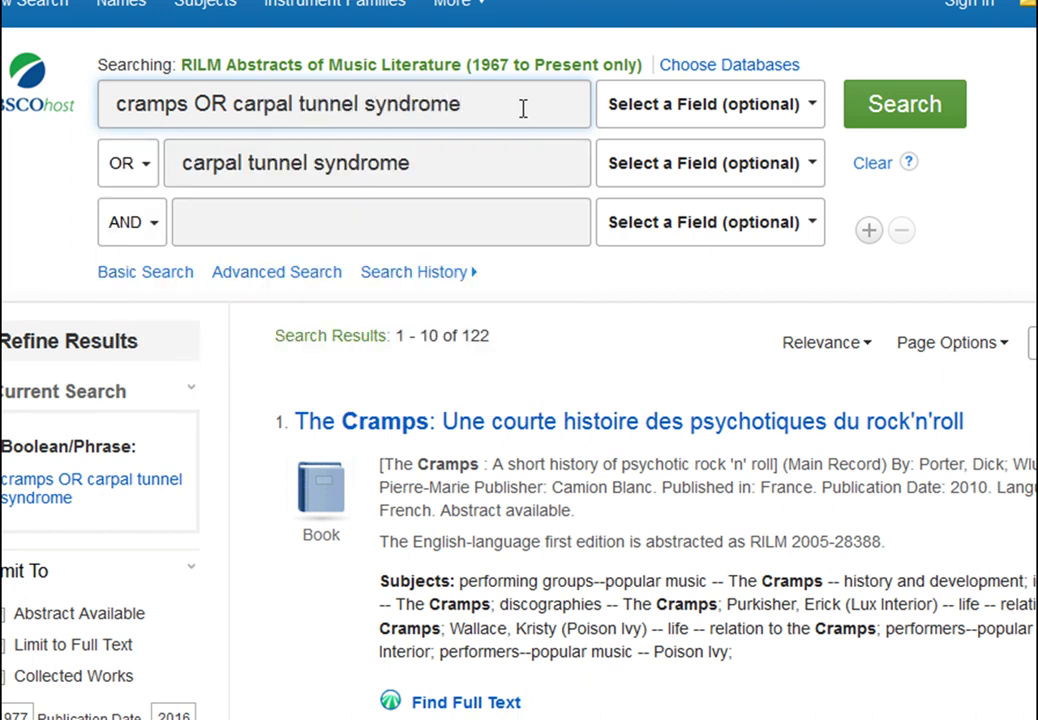
{"action": "left_click", "coordinate": [128, 170]}
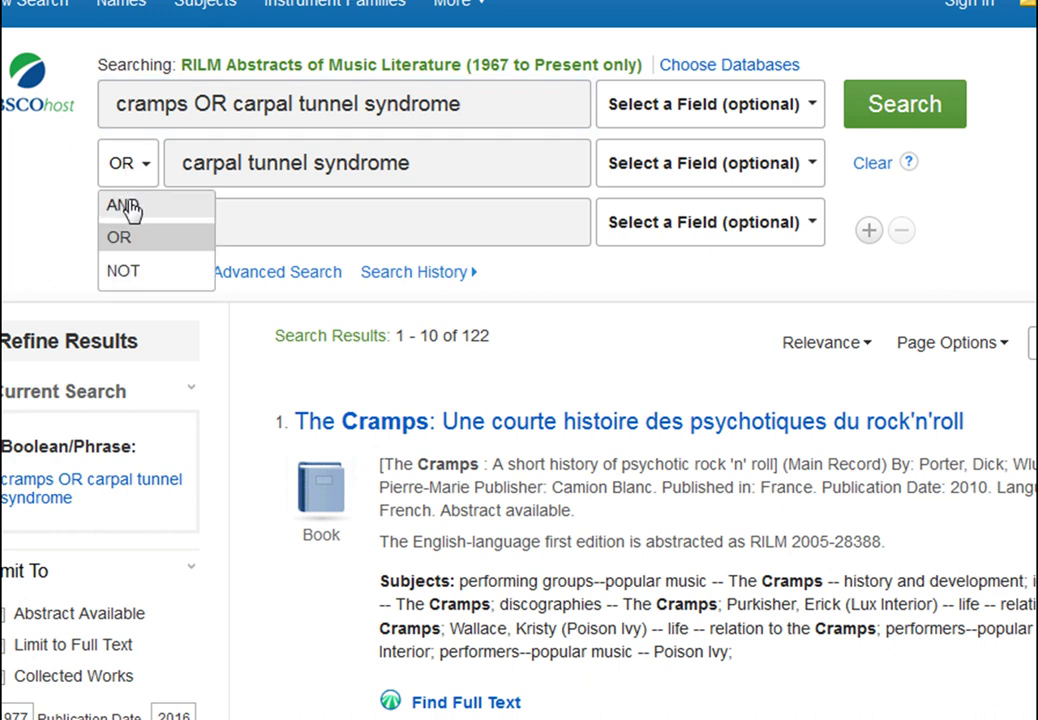
- Change the second row to AND 'strings' and search, narrowing results to 16
{"action": "left_click", "coordinate": [127, 207]}
{"action": "left_click_drag", "start_coordinate": [452, 162], "coordinate": [100, 150]}
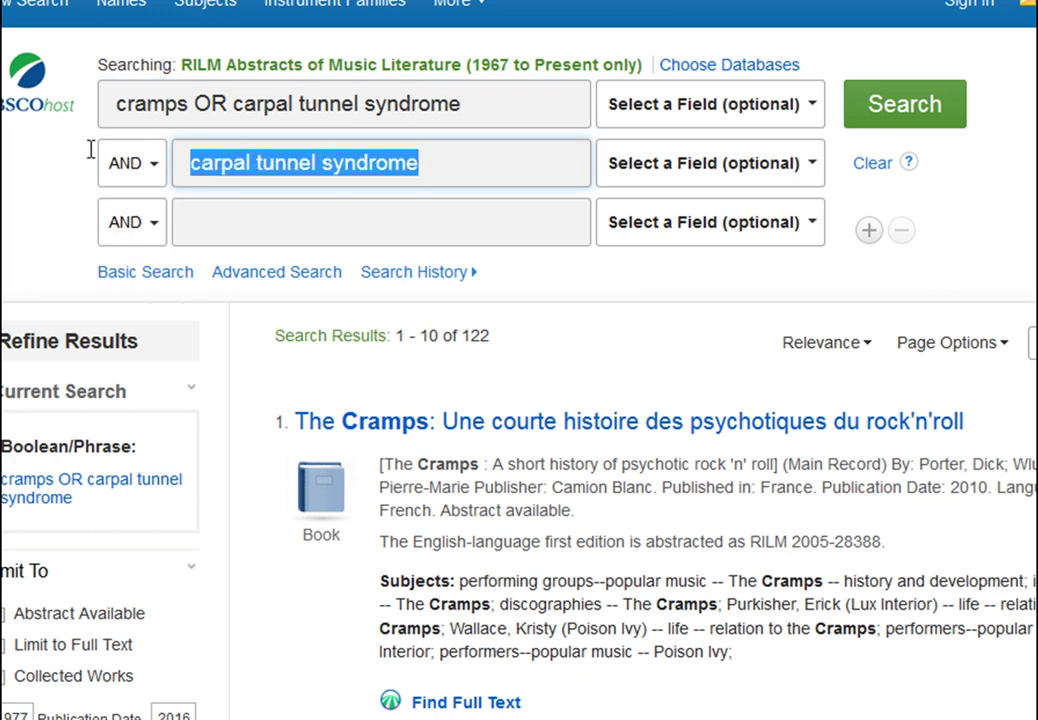
{"action": "type", "text": "strin"}
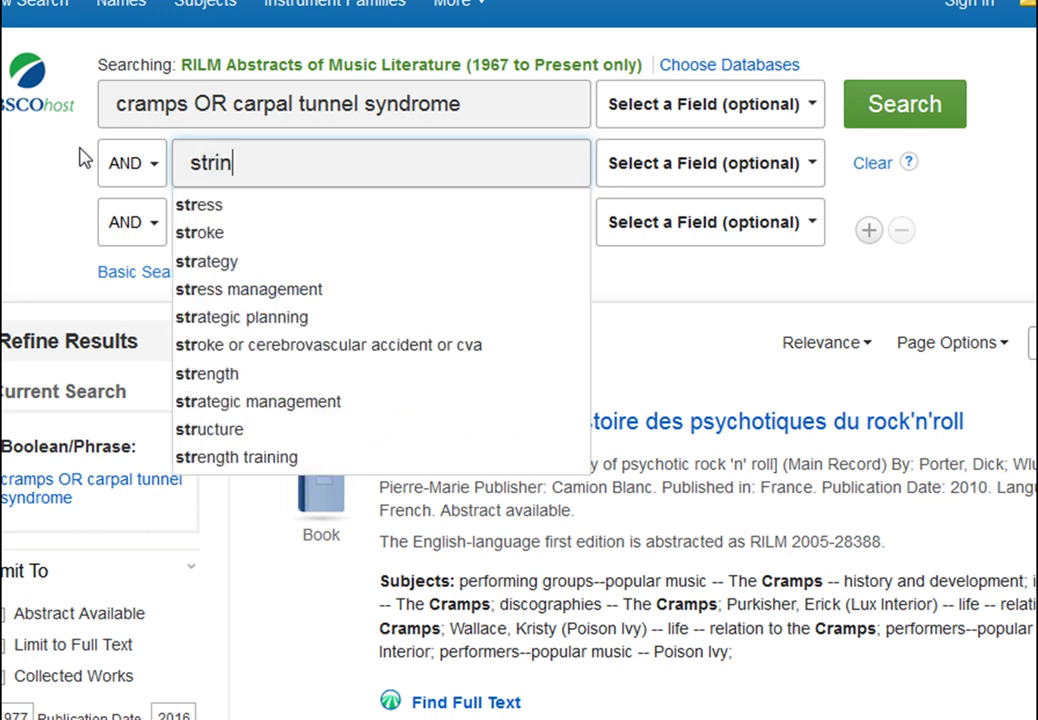
{"action": "type", "text": "gs"}
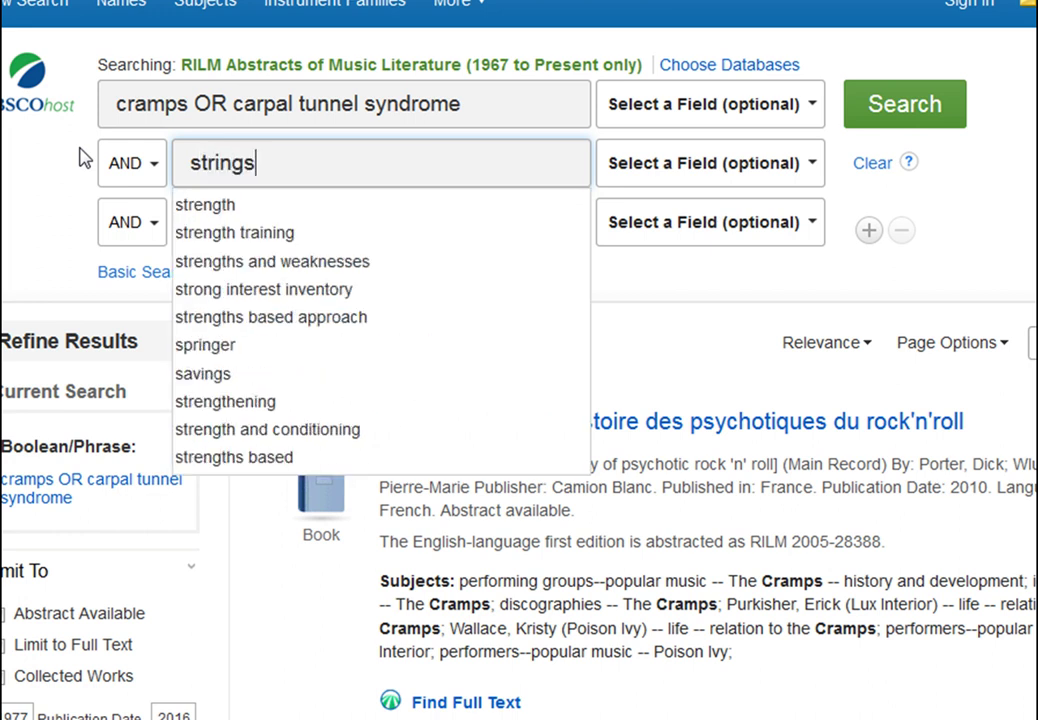
{"action": "left_click", "coordinate": [905, 112]}
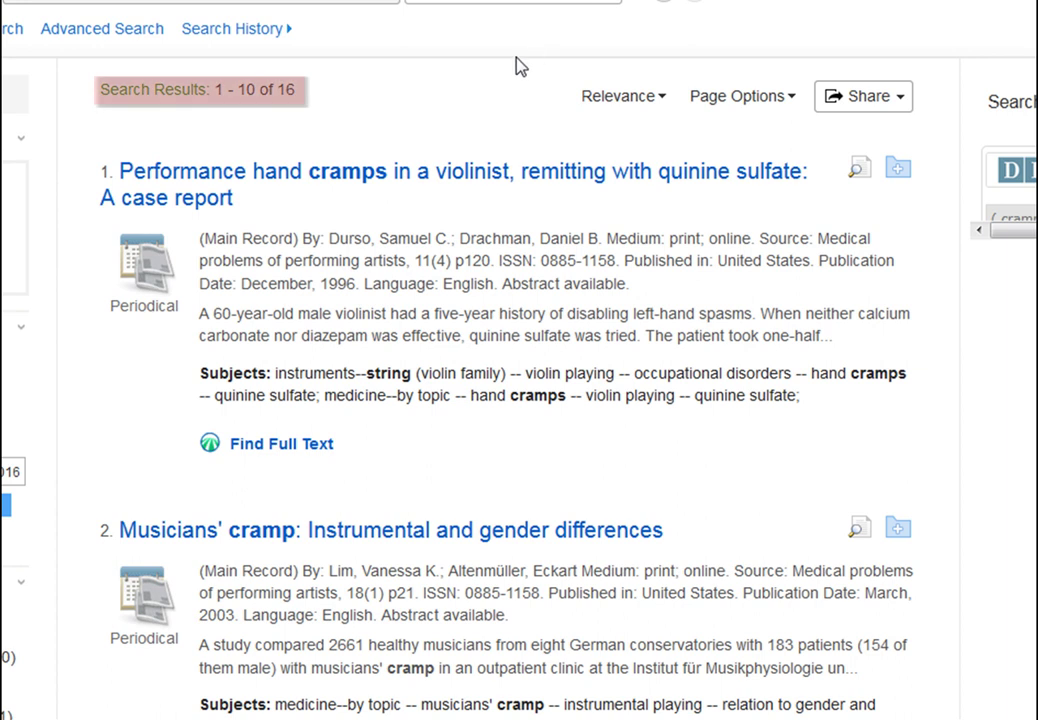
{"action": "scroll", "coordinate": [519, 67], "scroll_direction": "down", "scroll_amount": 3}
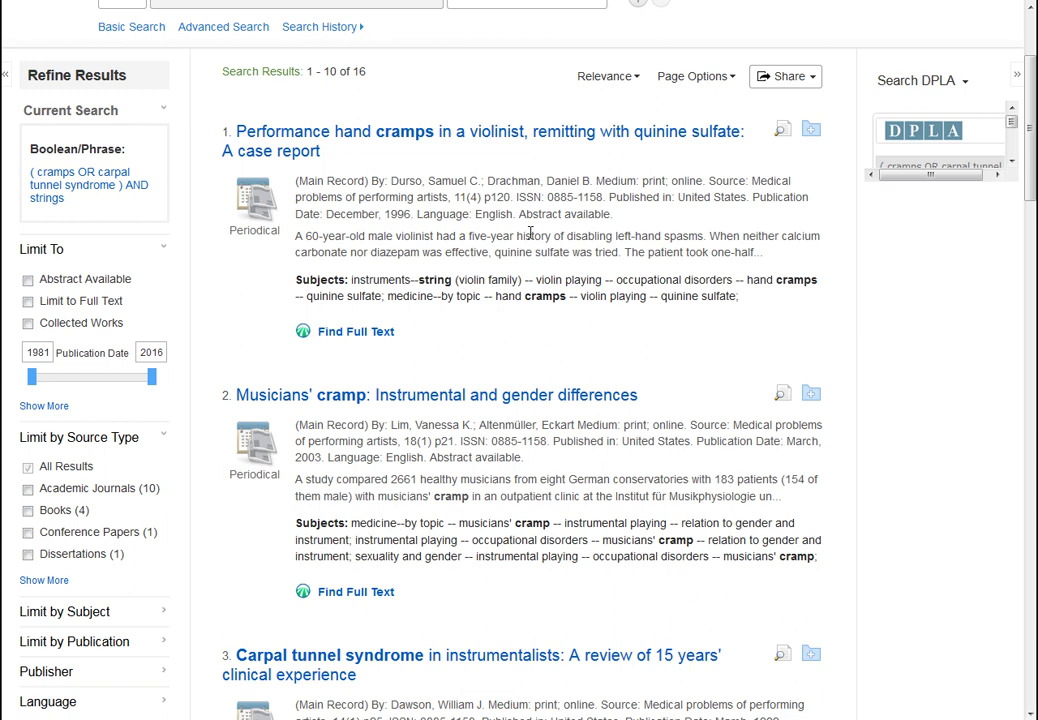
{"action": "scroll", "coordinate": [530, 233], "scroll_direction": "up", "scroll_amount": 3}
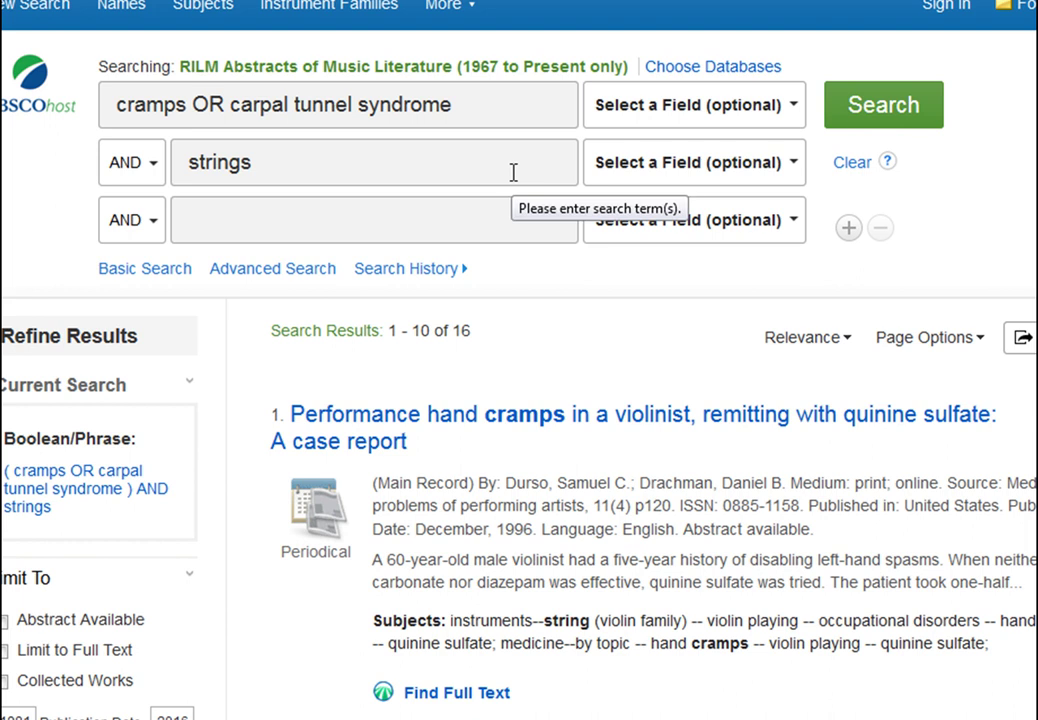
- Extend the second term to 'strings OR violin OR viola' and search, giving 20 results
{"action": "left_click", "coordinate": [513, 172]}
{"action": "type", "text": "OR V"}
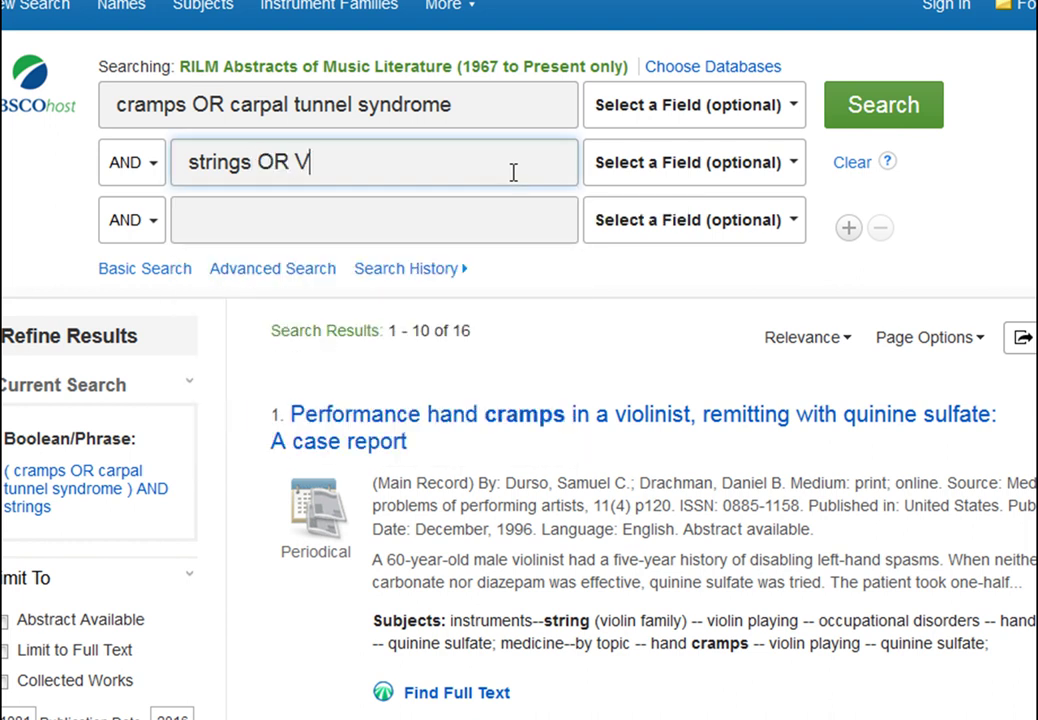
{"action": "key", "text": "BackSpace"}
{"action": "type", "text": "violin "}
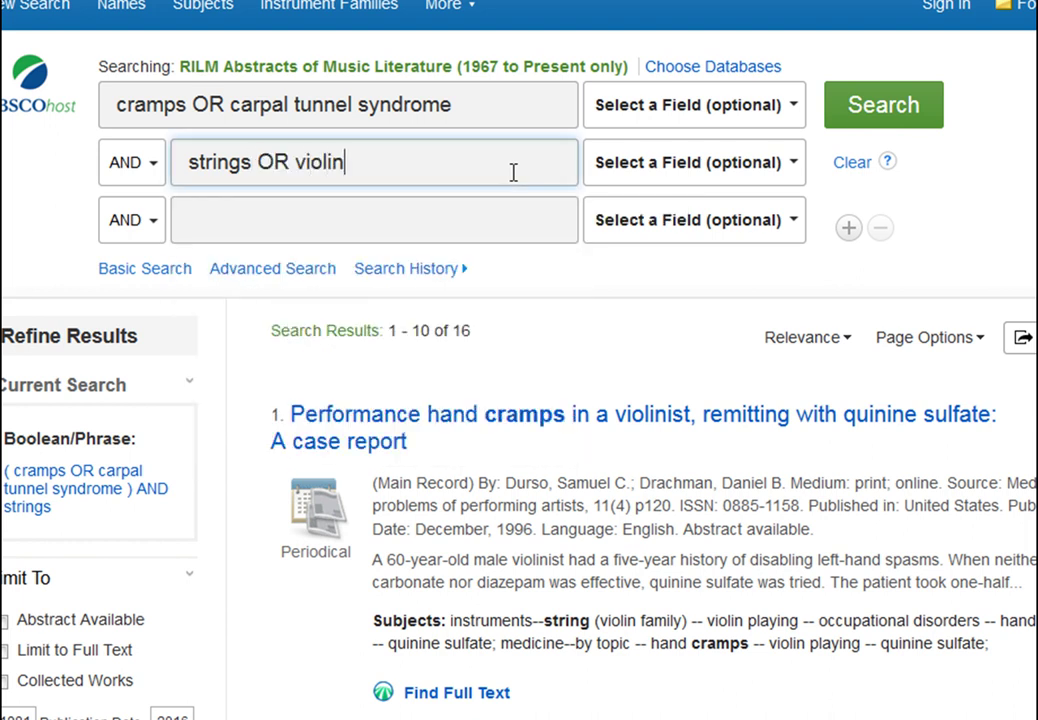
{"action": "type", "text": "OR viola"}
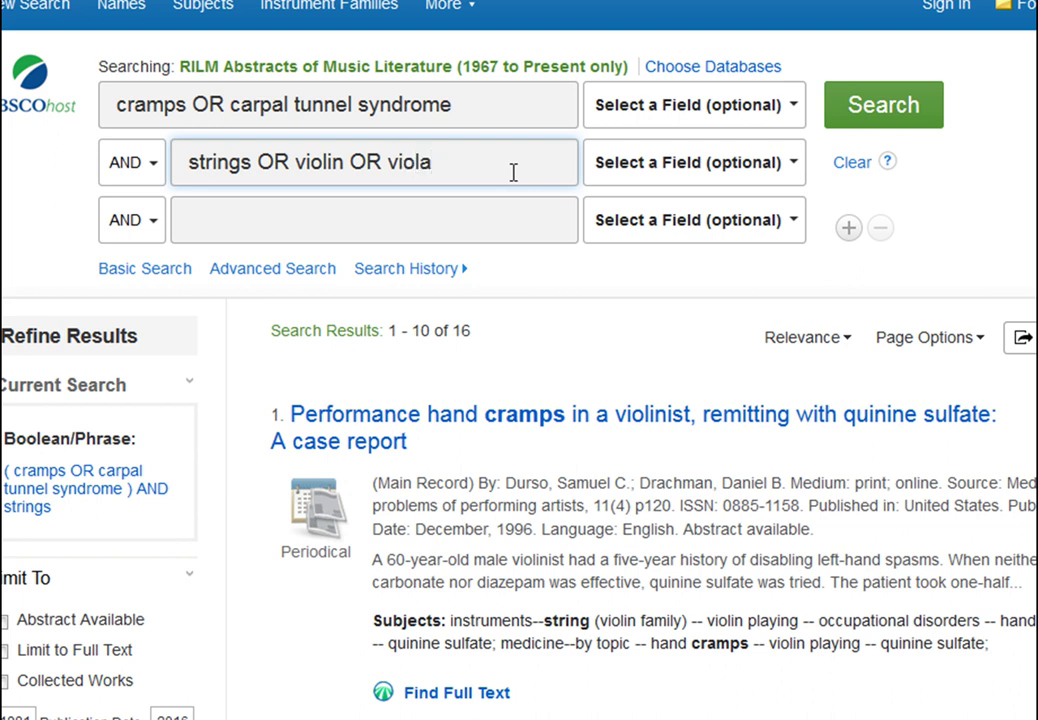
{"action": "left_click", "coordinate": [903, 116]}
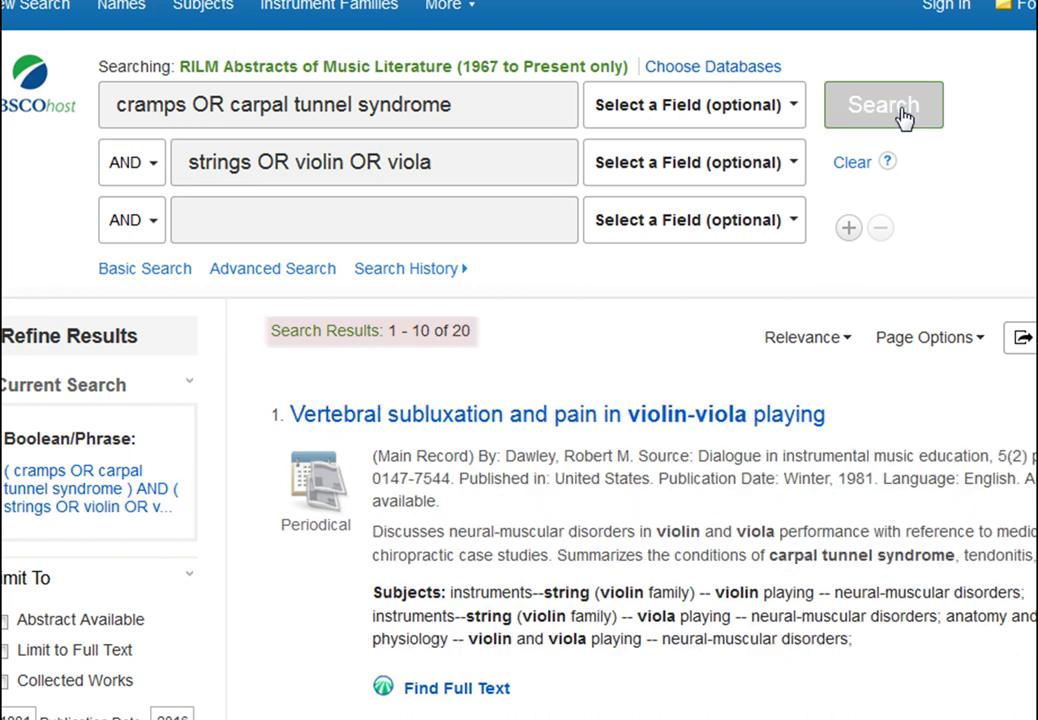